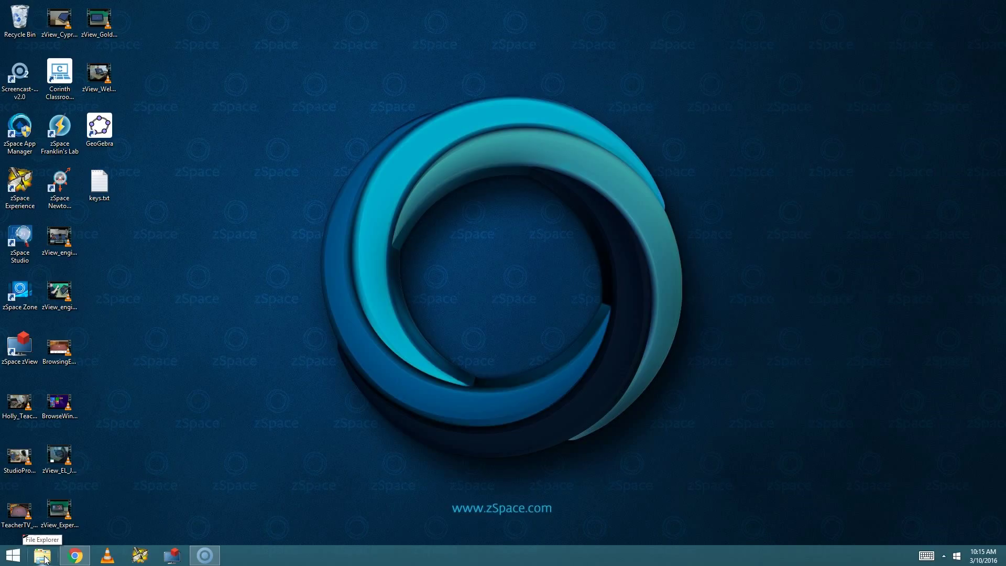
Step: Browse C:\zSpace_Installers\Designmate to view its installers, go back up to zSpace_Installers, then switch to Chrome
click(42, 556)
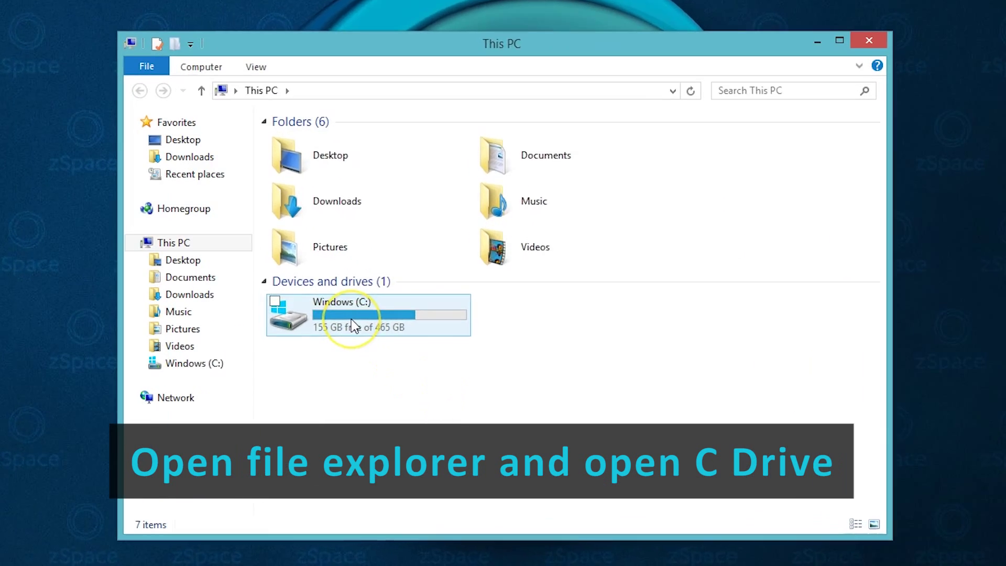
double_click(406, 336)
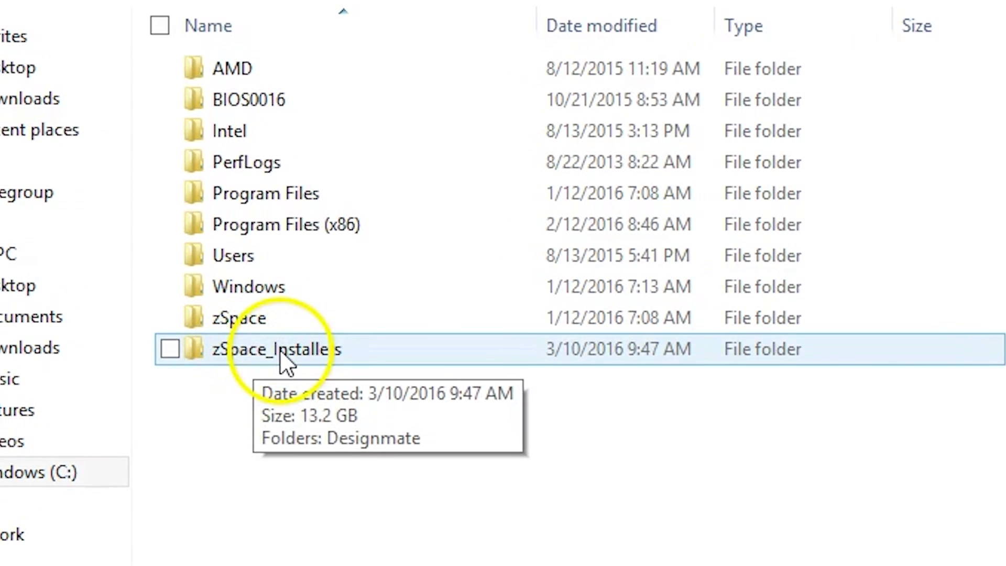
click(279, 350)
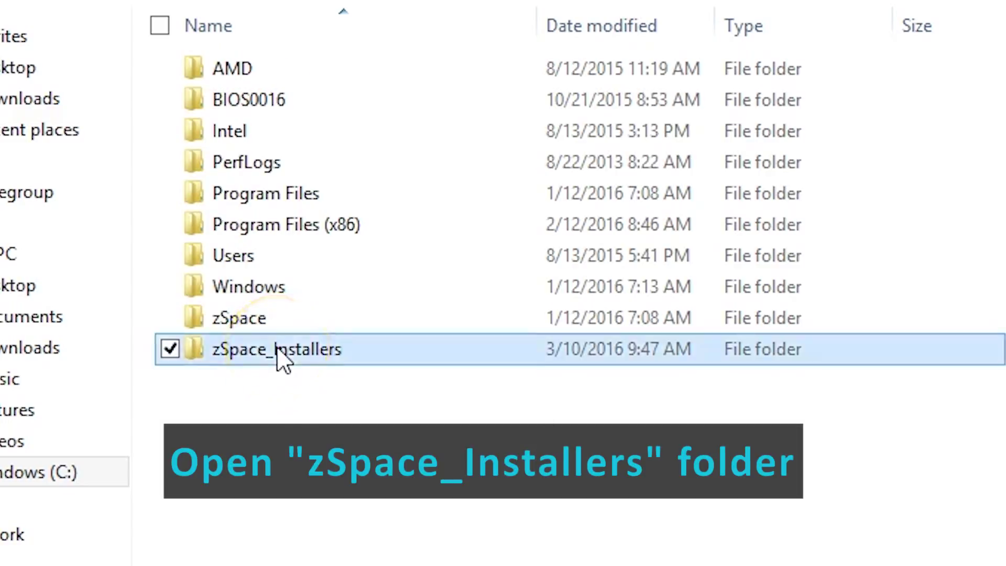
double_click(282, 350)
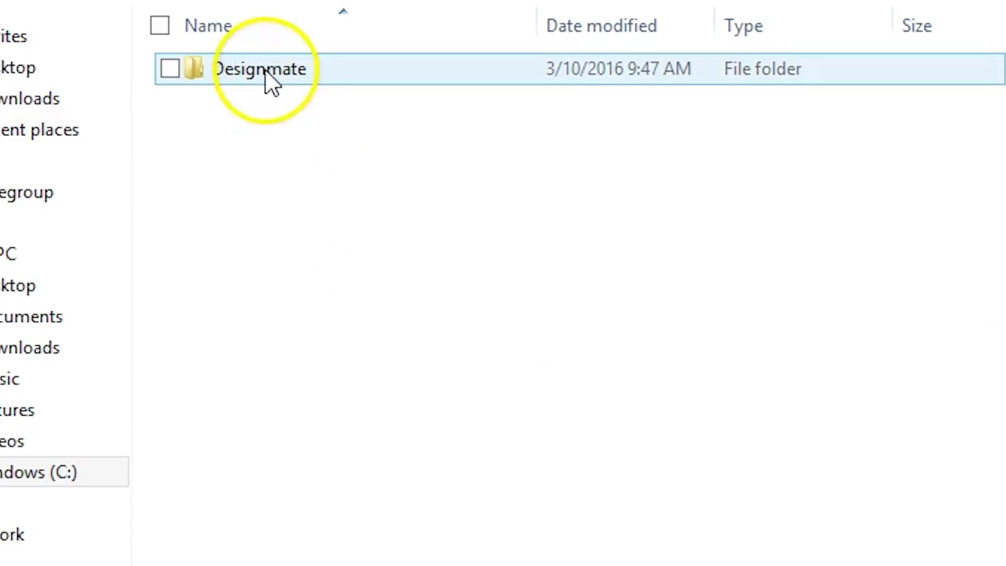
click(265, 70)
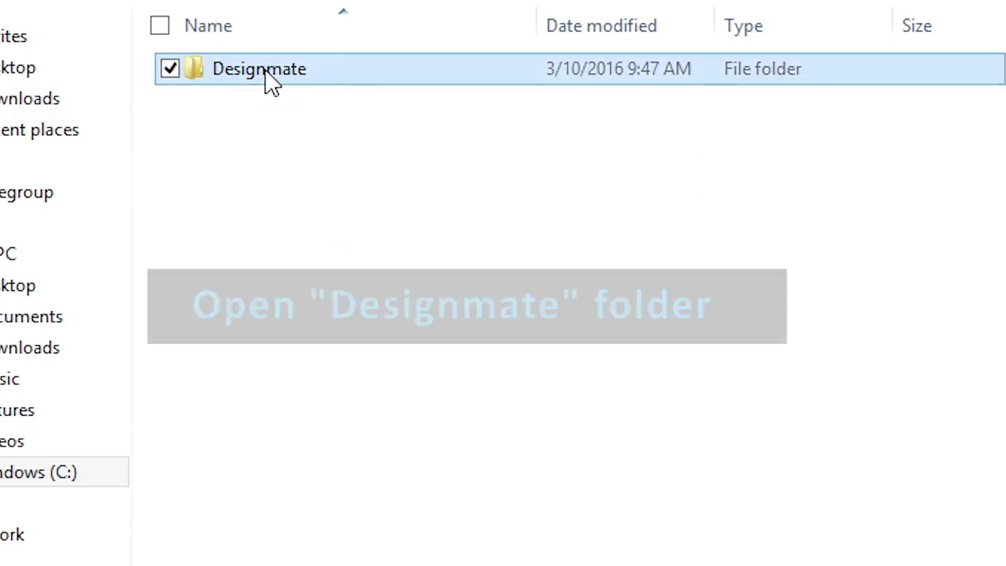
double_click(265, 70)
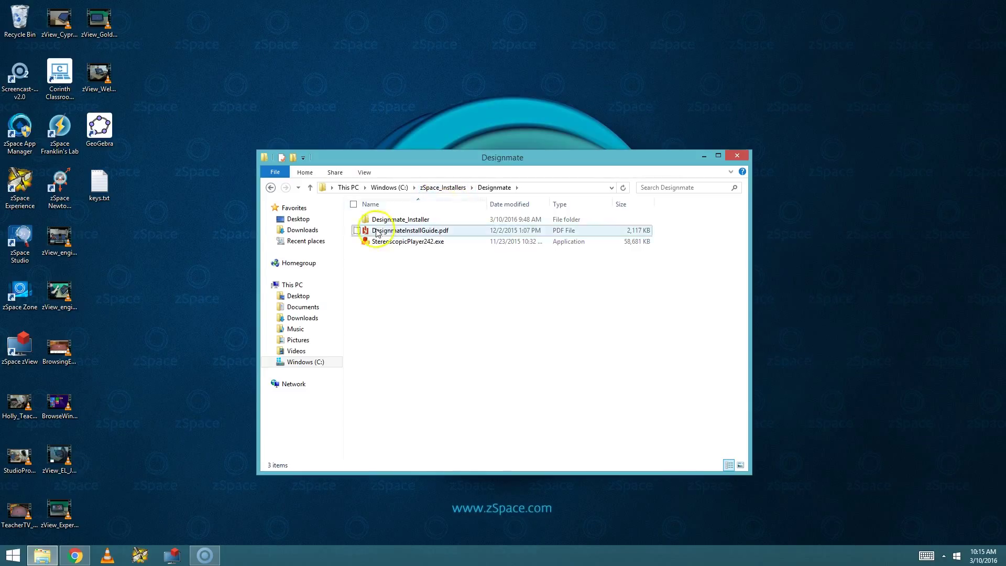
click(310, 187)
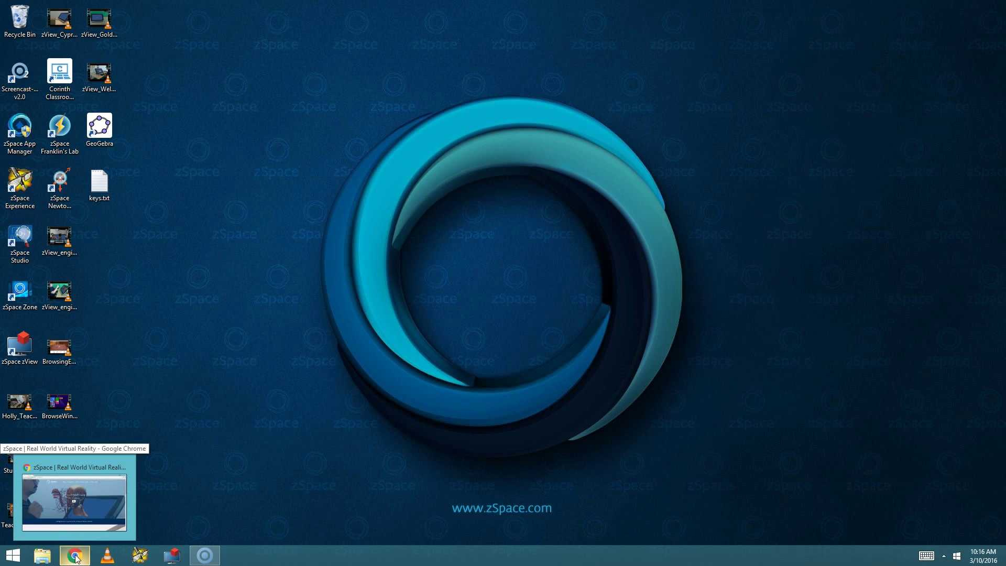
click(76, 557)
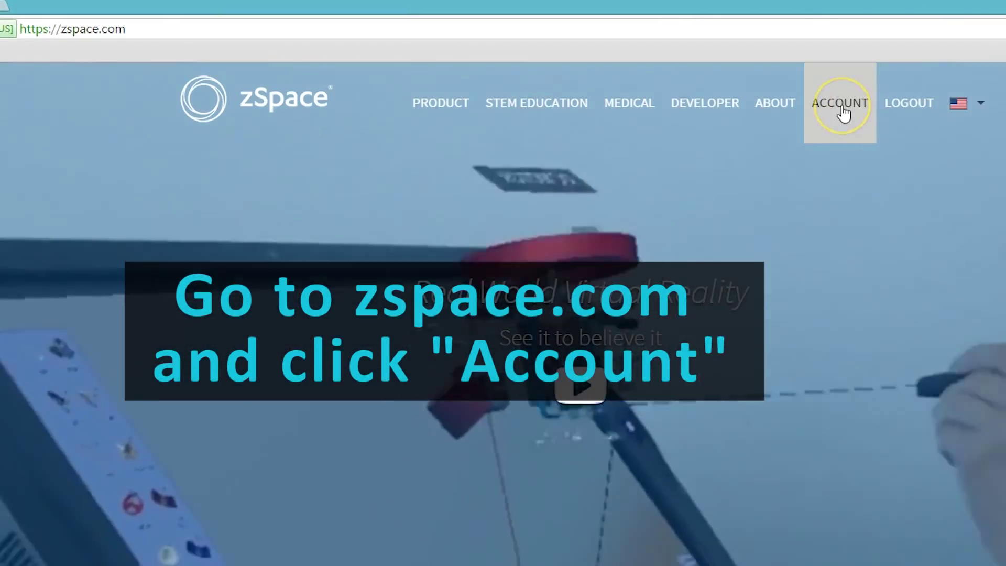
Step: From the zSpace account's Partner Licenses, download the 3DTV installer designmate-20151106.zip
click(839, 114)
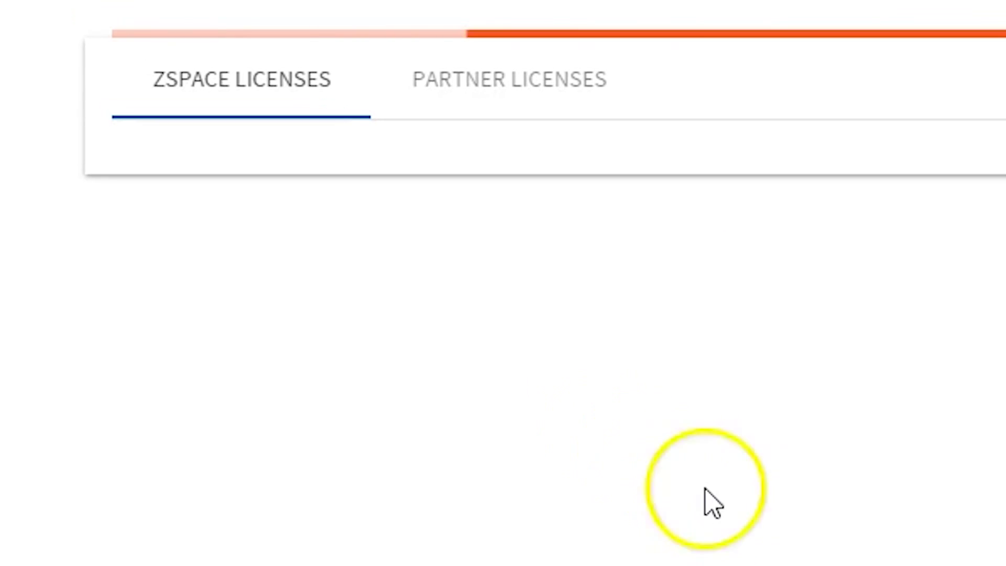
click(537, 88)
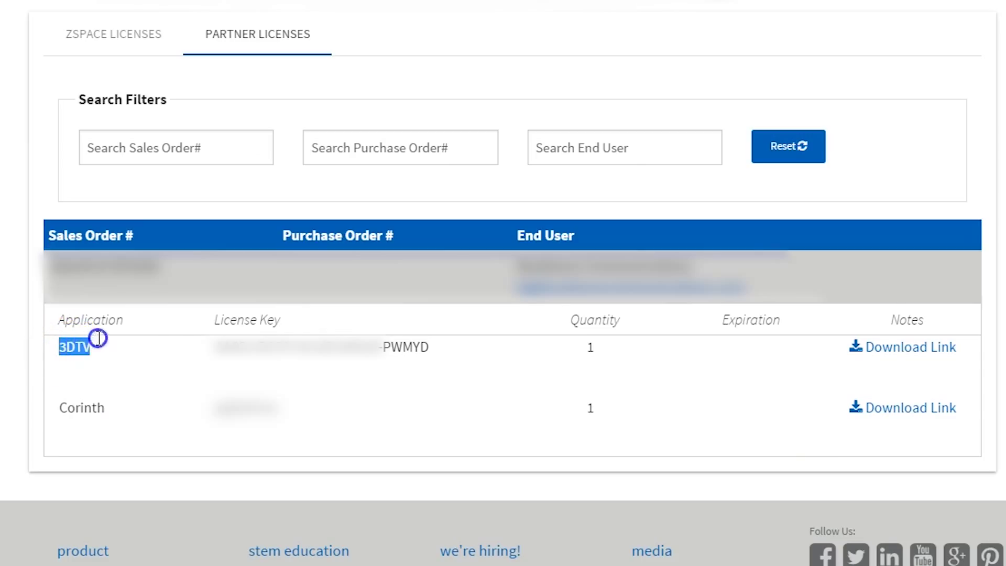
click(913, 350)
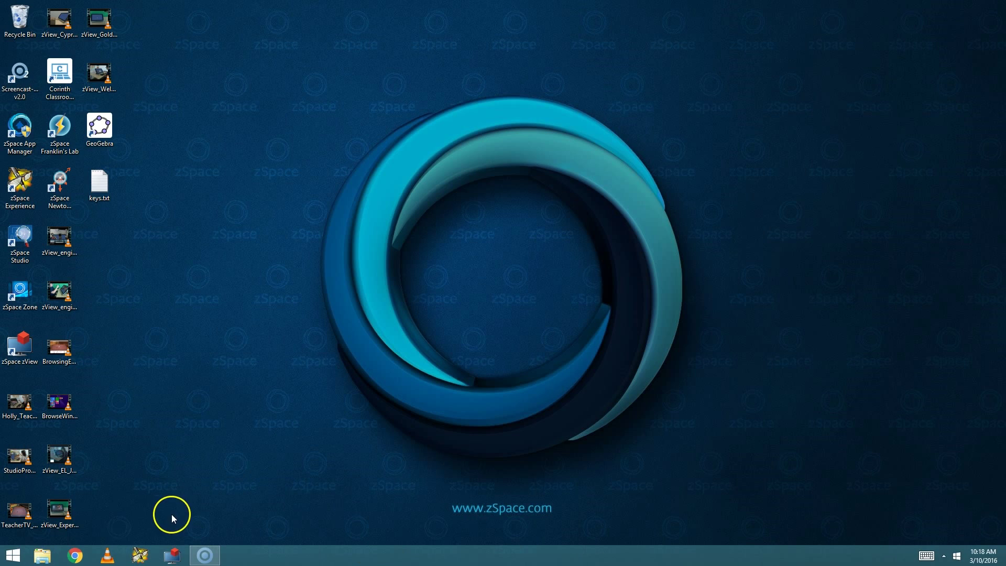
Step: Open the Downloads folder in File Explorer and bring up the context menu for Designmate.zip
click(46, 560)
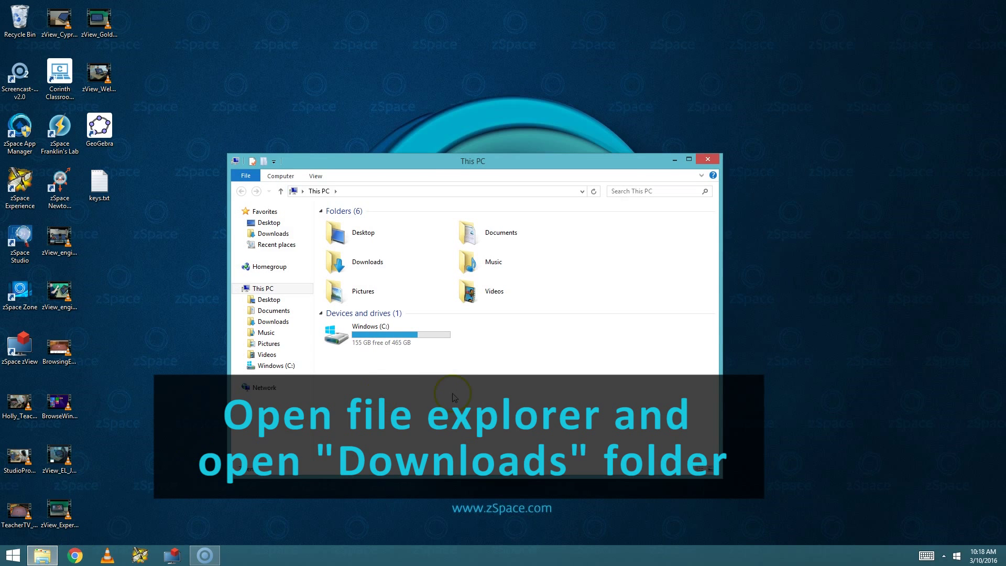
double_click(354, 264)
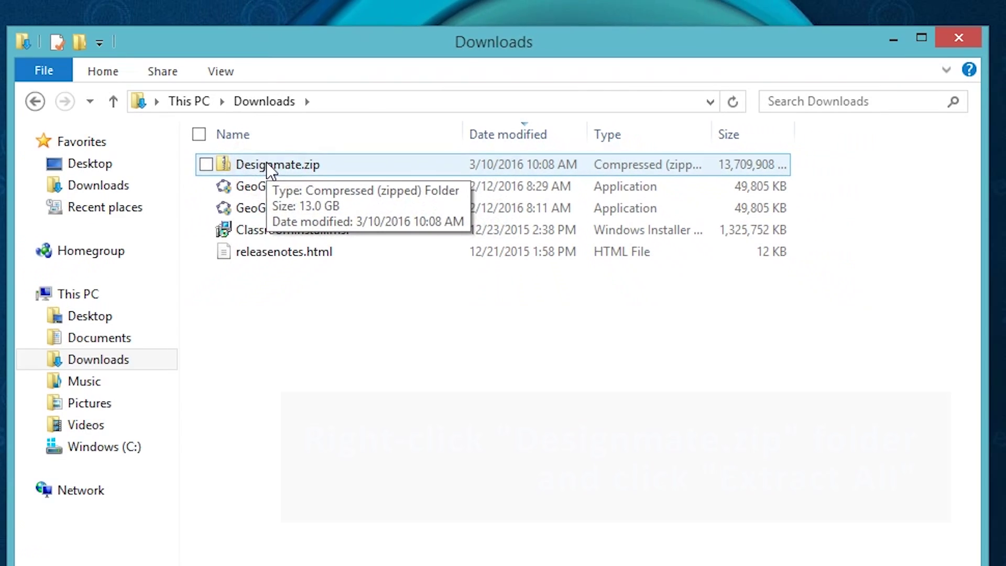
right_click(267, 165)
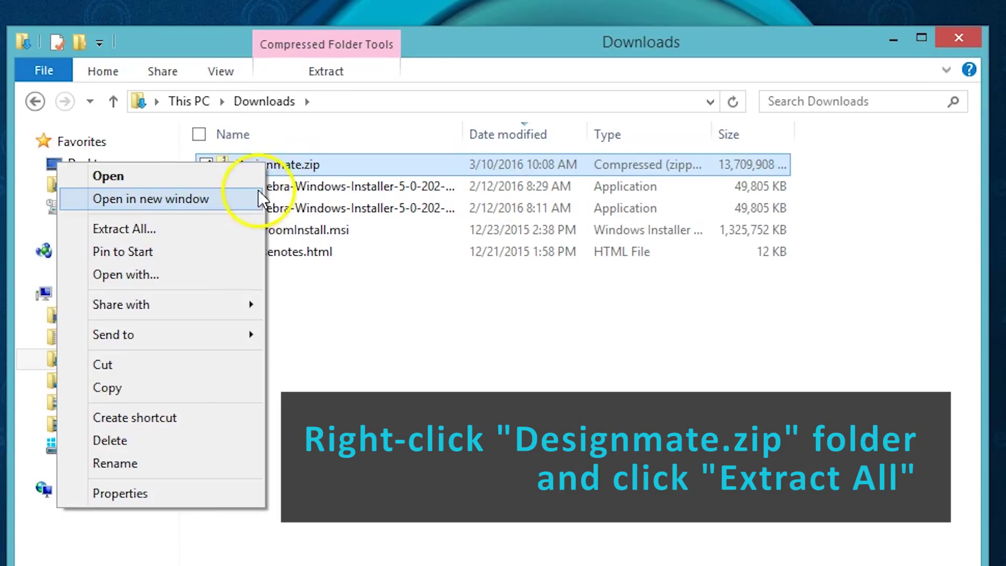
Step: Extract all of Designmate.zip with the destination set to C:\zSpace_Installers
click(168, 231)
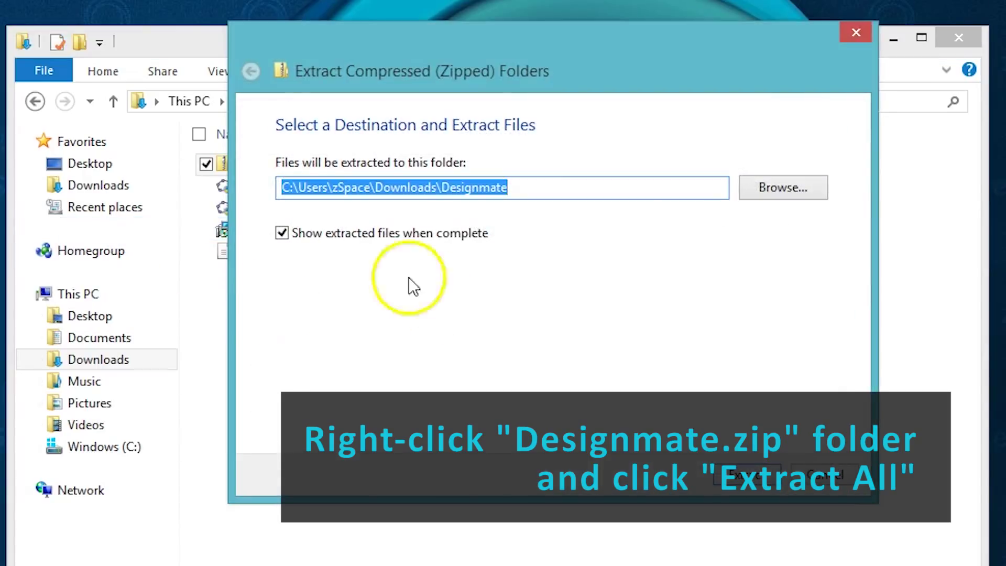
click(529, 187)
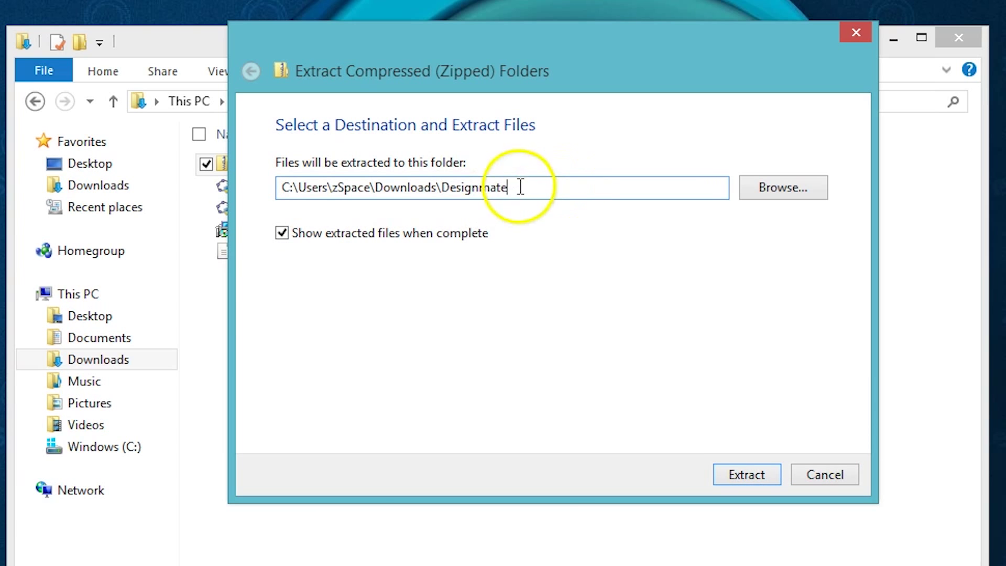
shift+click(300, 193)
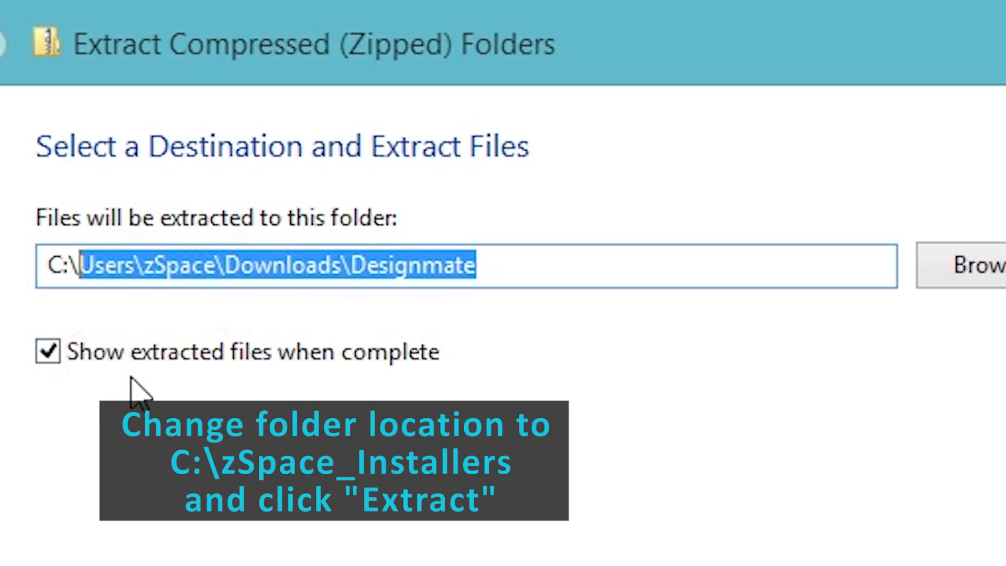
text(zS)
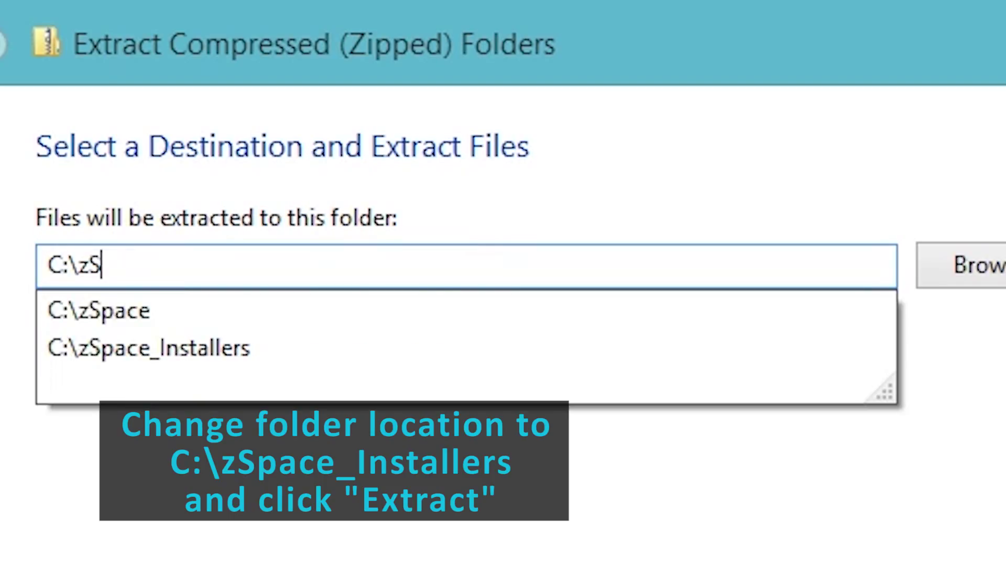
text(pace_)
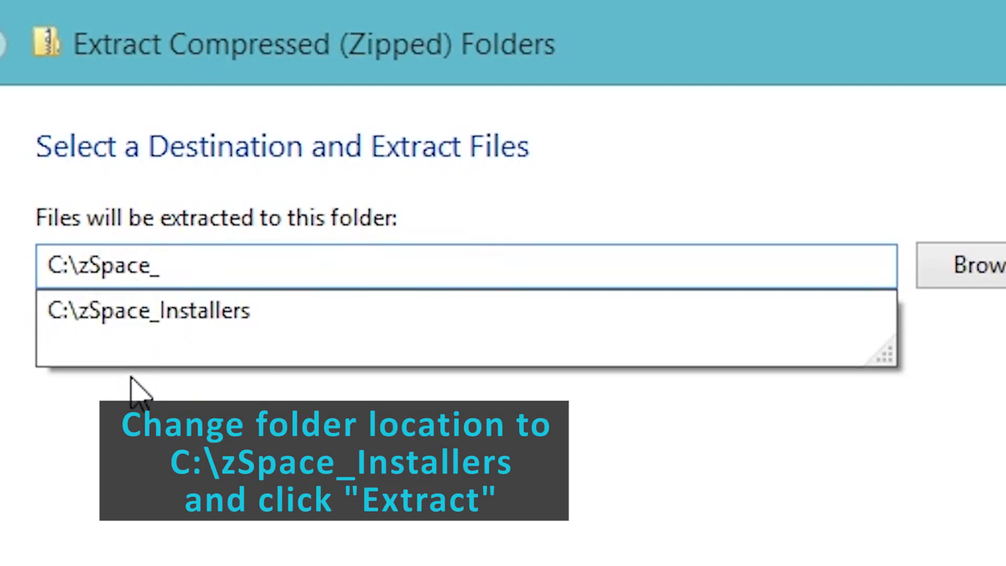
text(Installers)
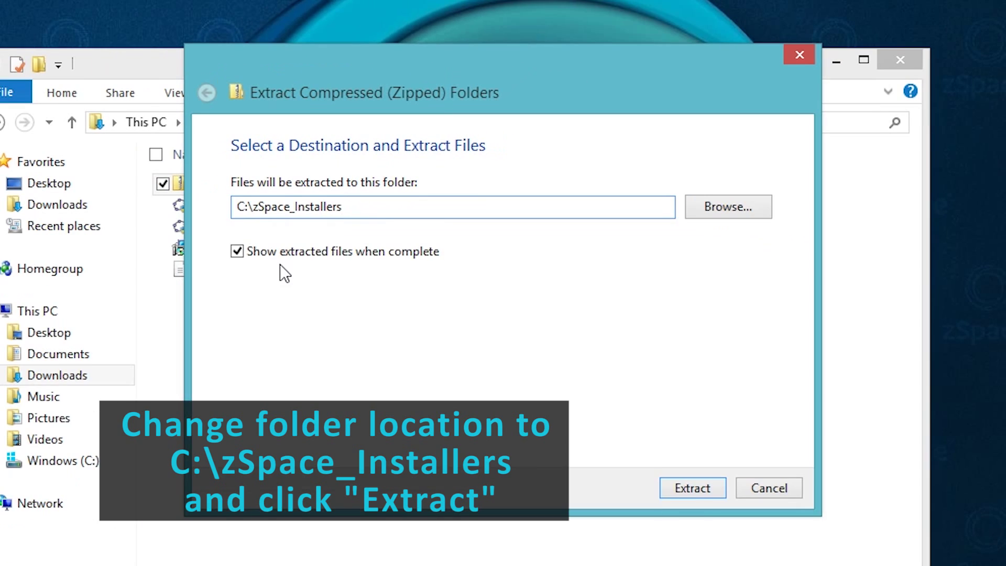
click(688, 487)
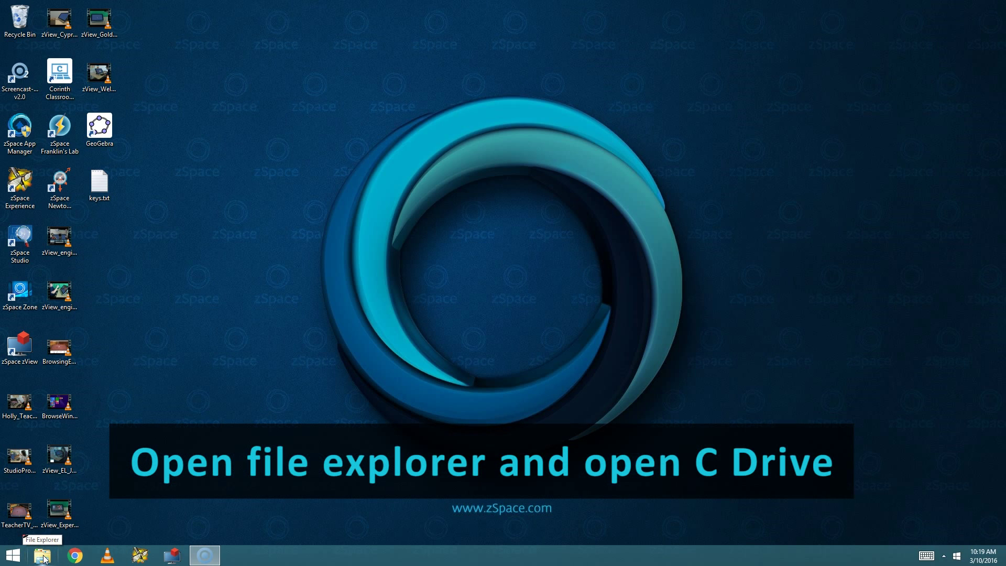
Step: Open the extracted C:\zSpace_Installers\Designmate folder in File Explorer
click(43, 559)
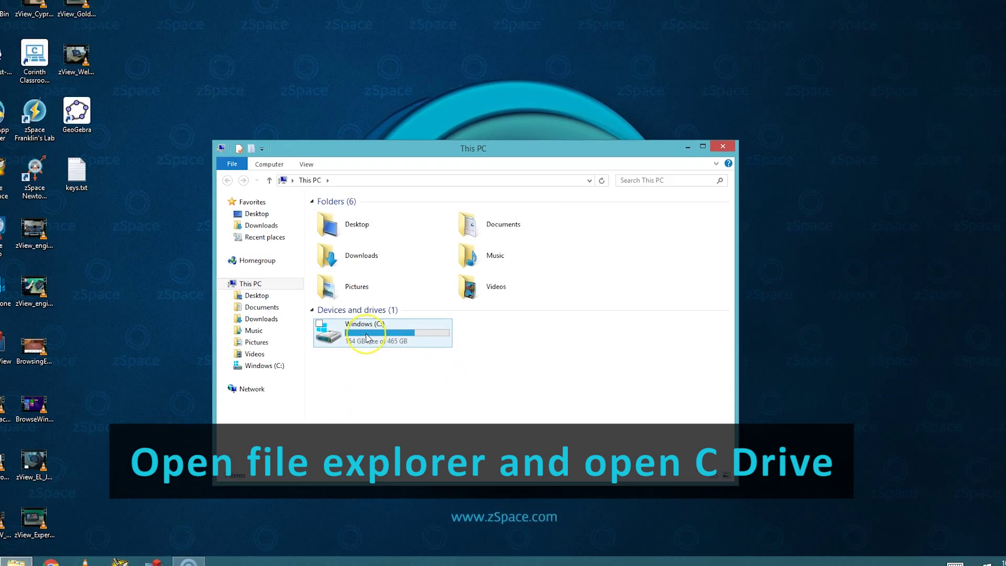
double_click(356, 328)
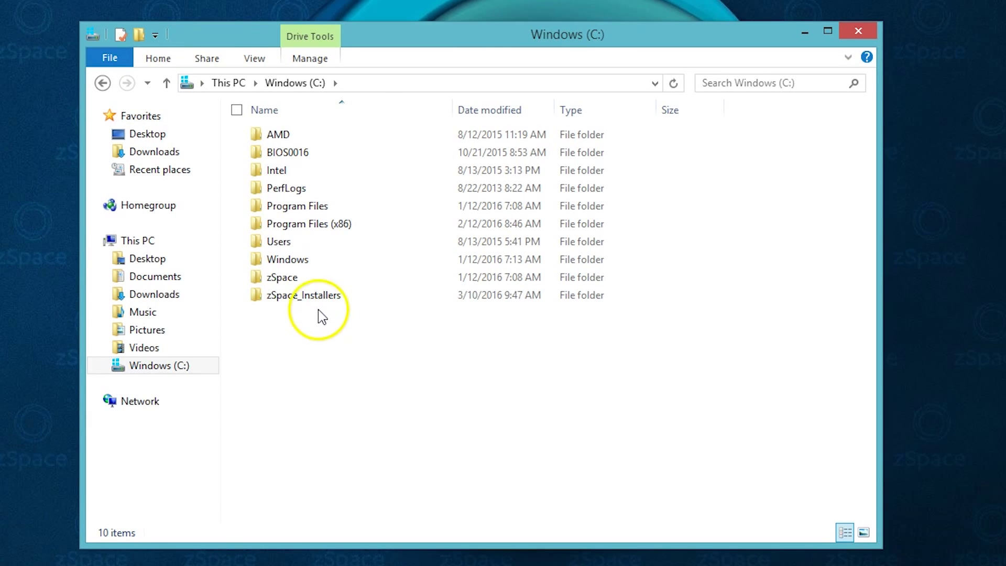
double_click(287, 295)
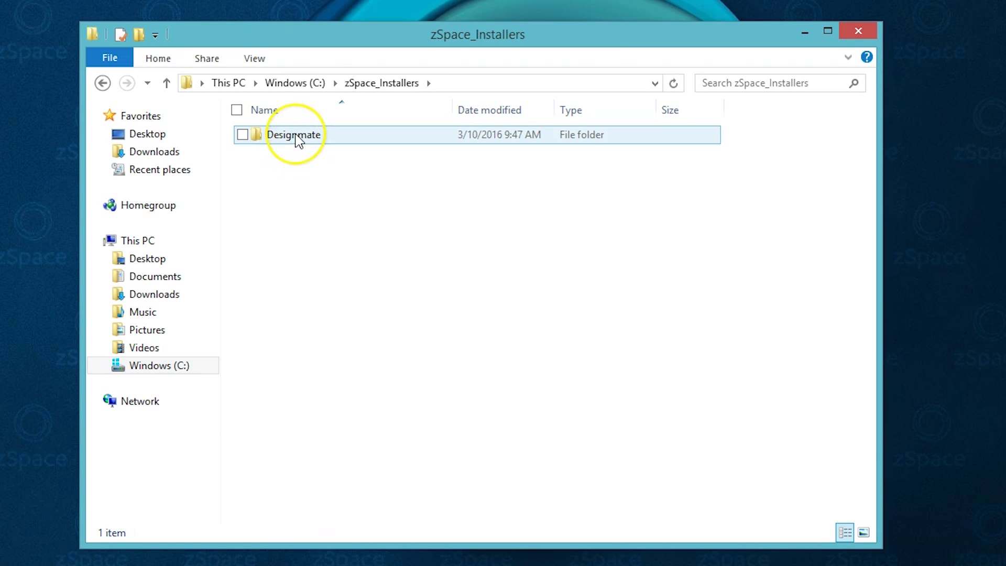
double_click(296, 139)
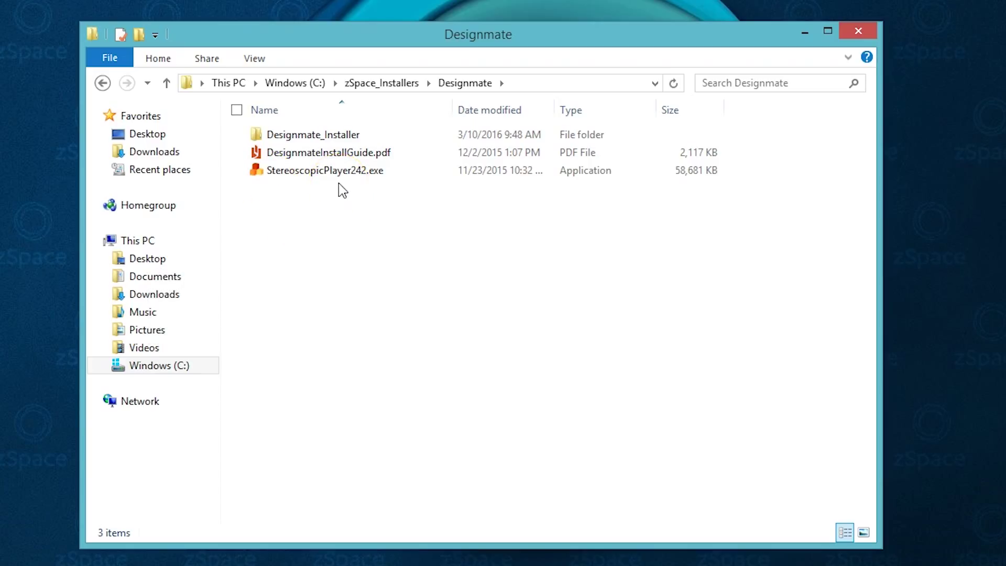
Step: Check Eureka_Zspace_Setup_V1.0.1.exe inside Designmate_Installer, then return to the Designmate folder
click(294, 174)
click(313, 137)
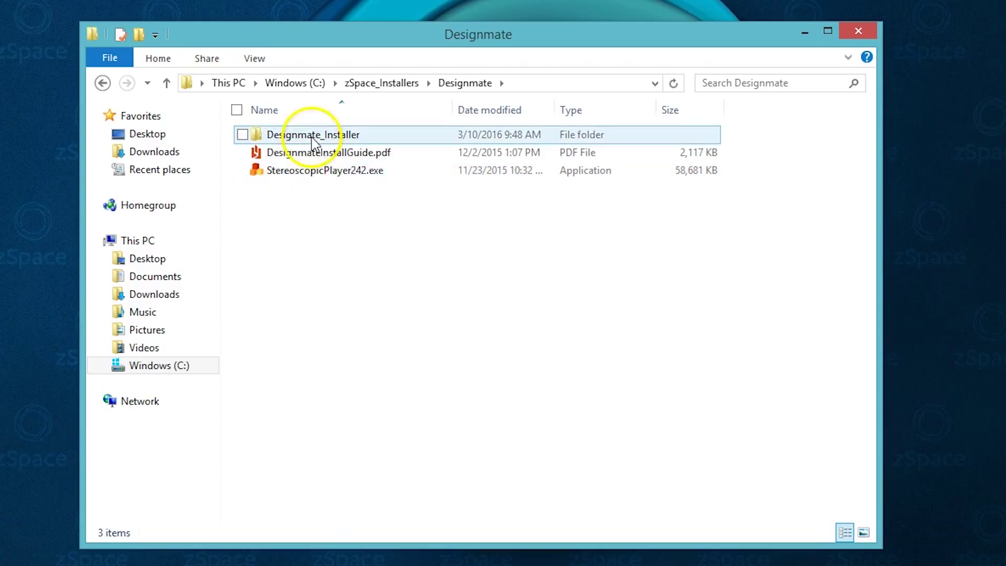
double_click(313, 137)
click(307, 157)
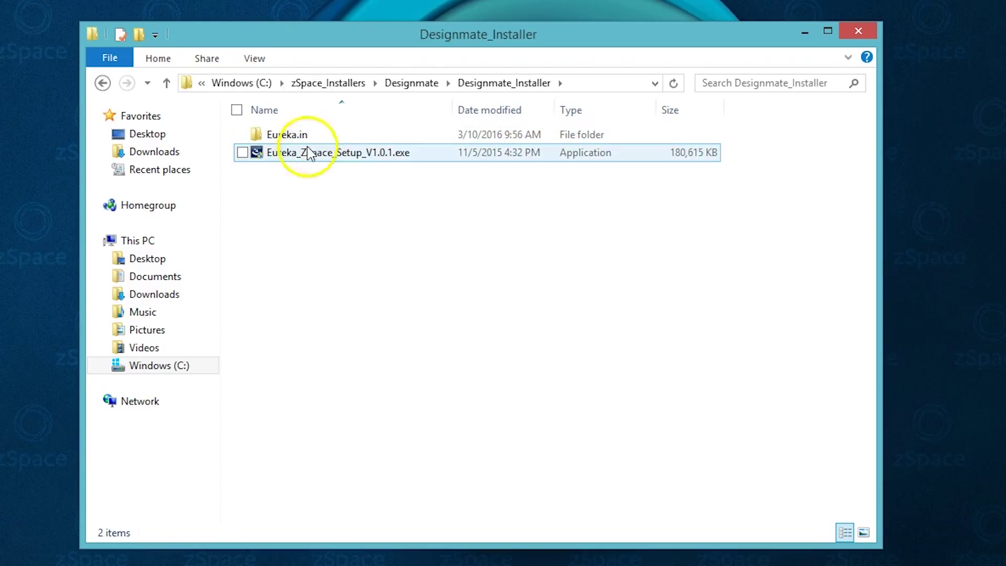
click(102, 83)
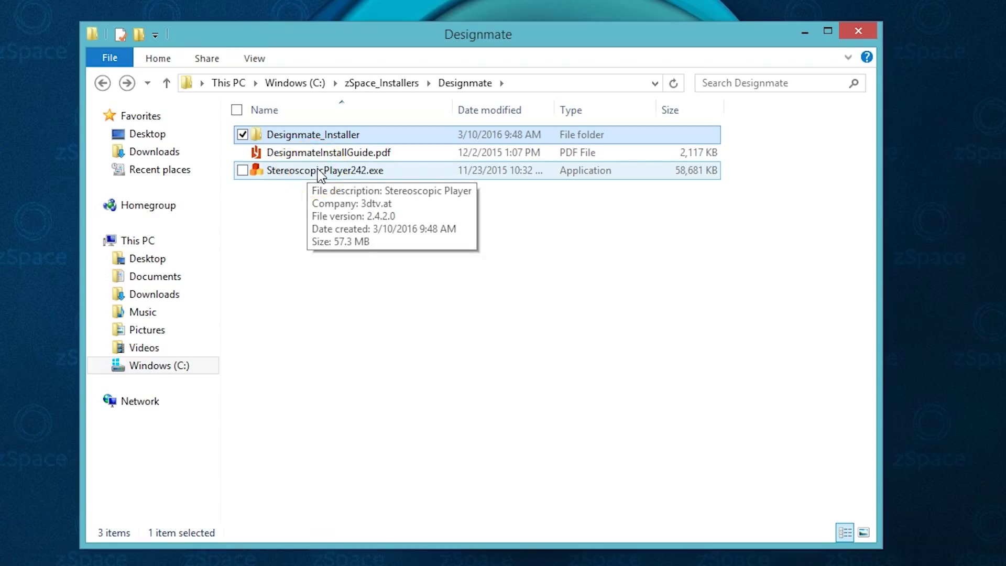
Step: Run StereoscopicPlayer242.exe, accept the license terms, install, and close setup when it succeeds
double_click(348, 174)
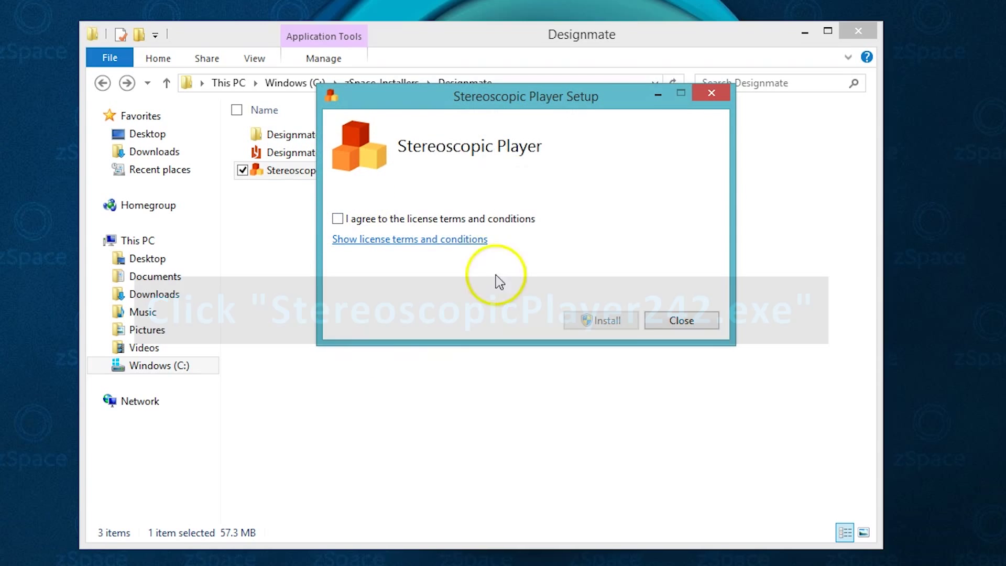
click(337, 218)
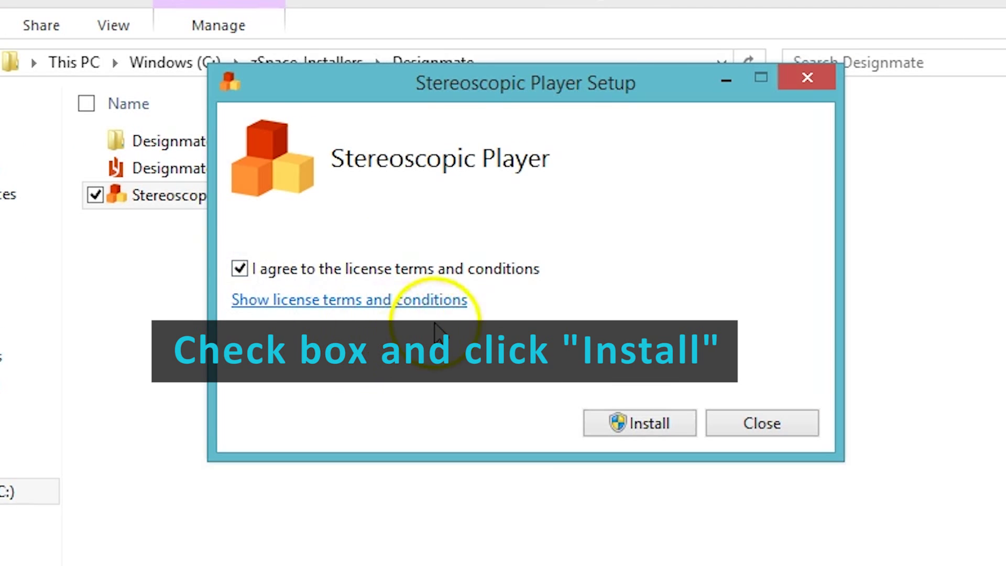
click(644, 421)
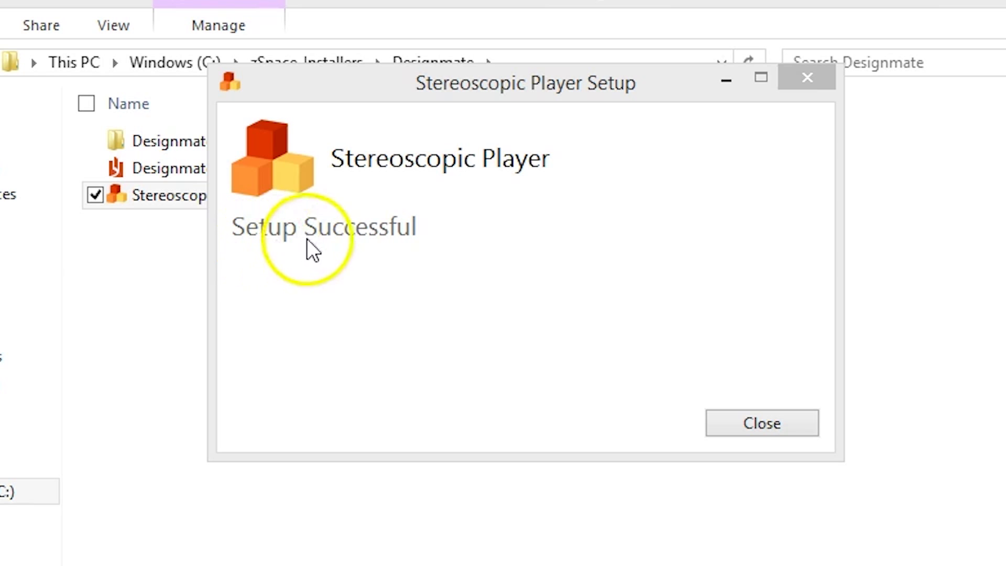
click(777, 421)
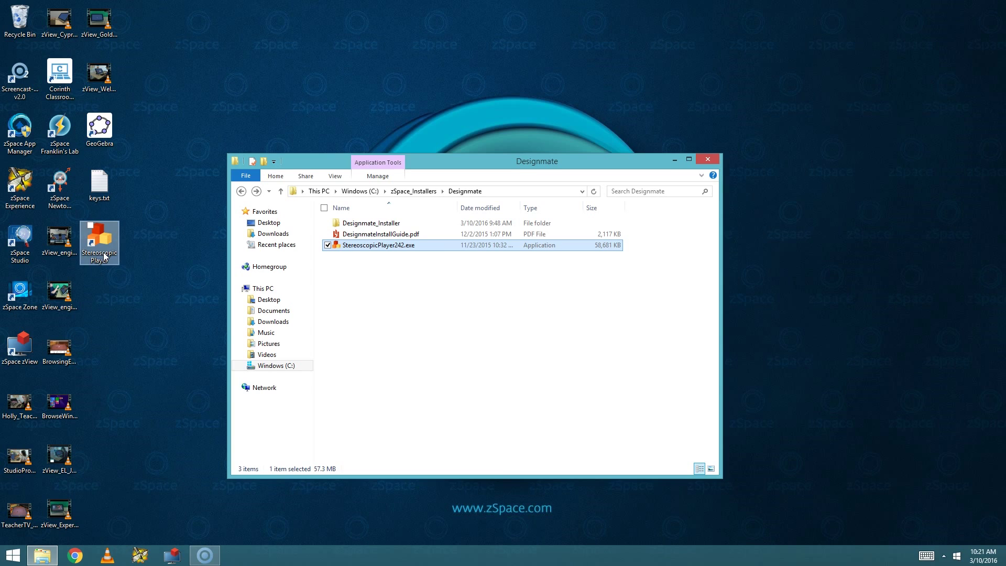
Step: Launch Stereoscopic Player from its desktop shortcut and open Help > Enter Product Key, focusing the Name field
click(100, 247)
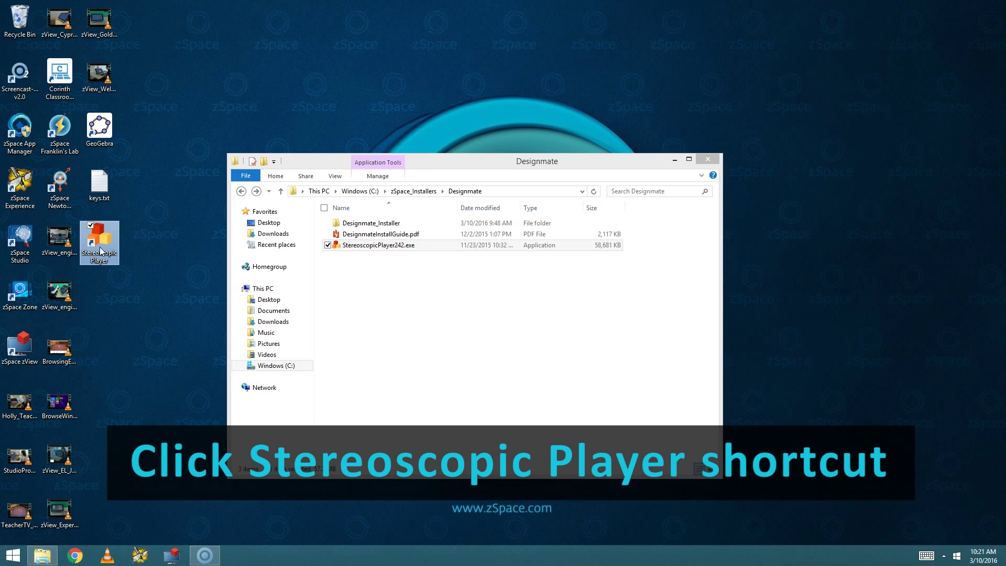
double_click(107, 257)
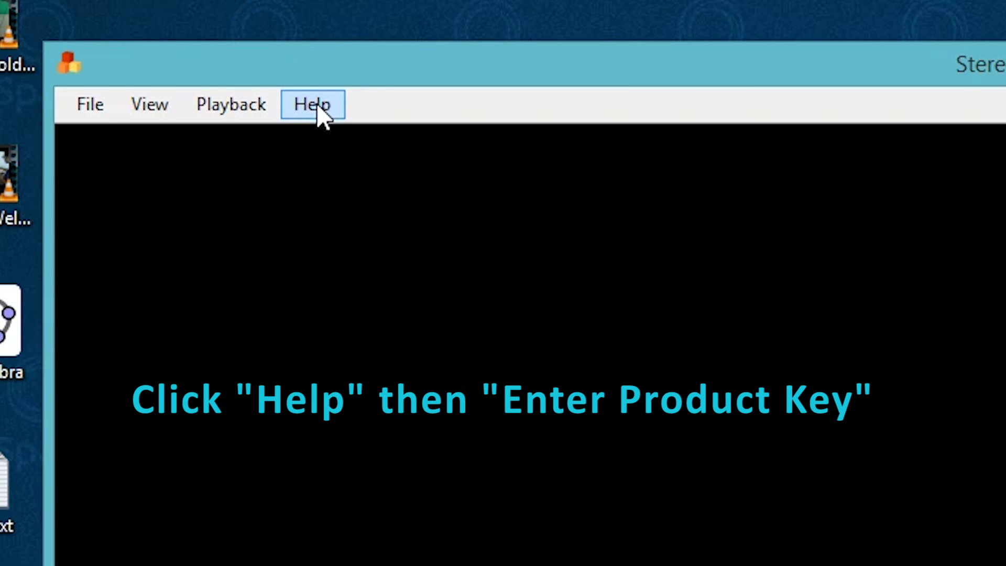
click(316, 105)
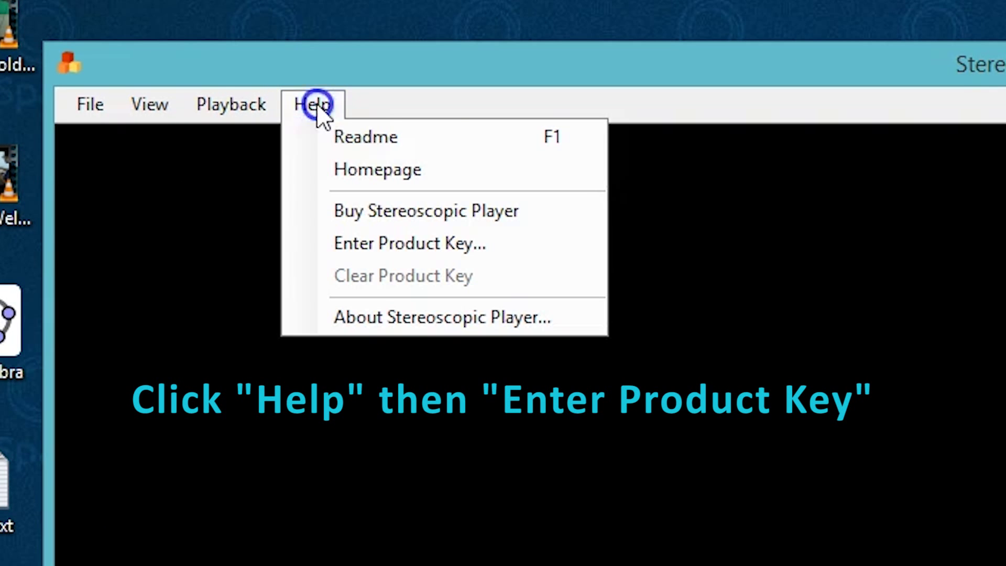
click(380, 250)
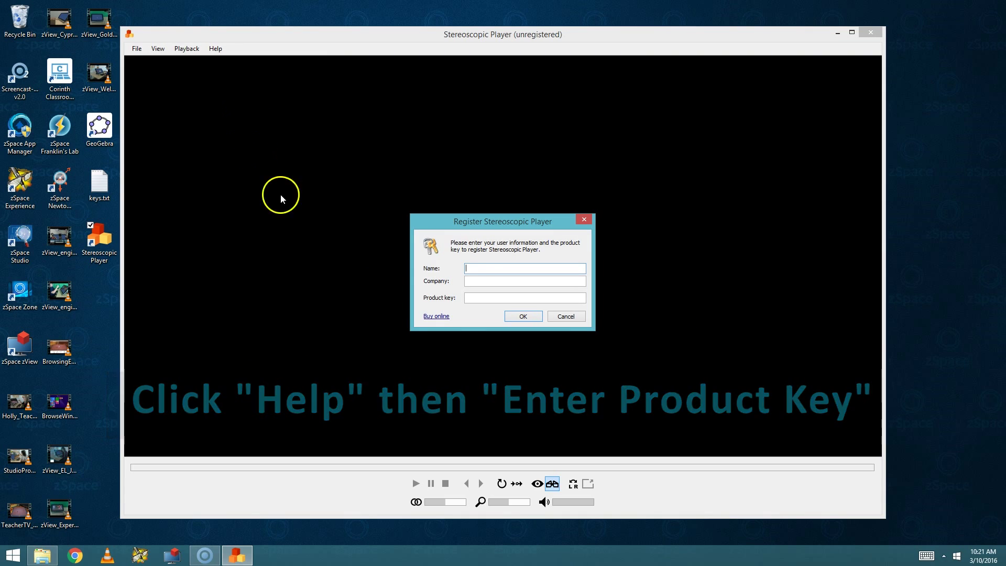
click(474, 268)
Step: Register with the user's name, company zSpace and the pasted product key, then acknowledge success
text(Jason)
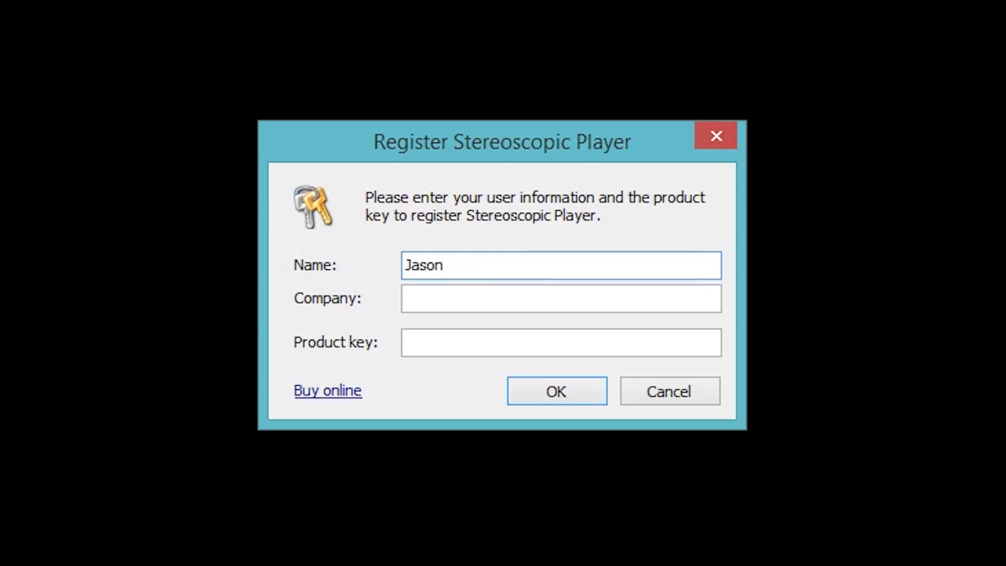
key(Tab)
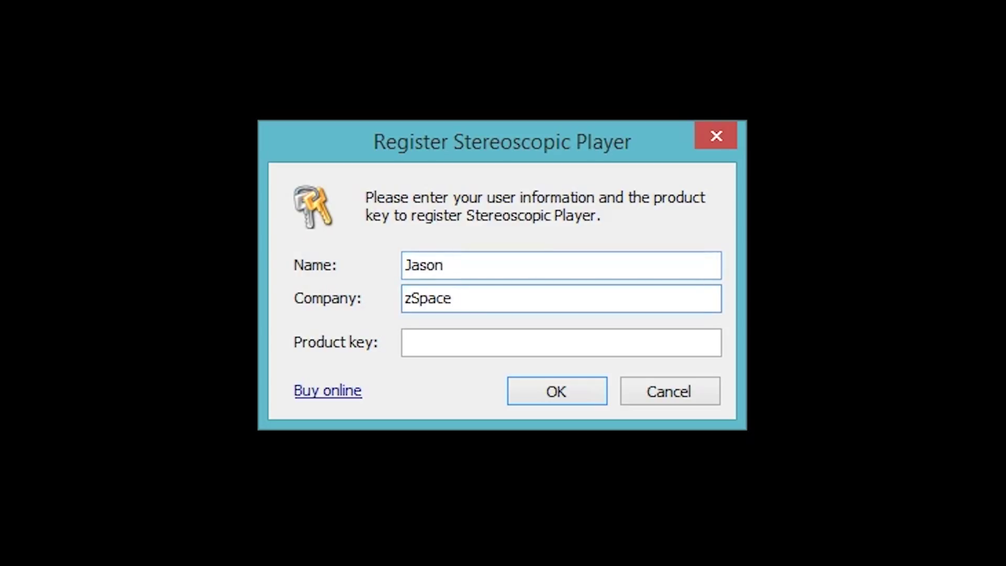
click(445, 339)
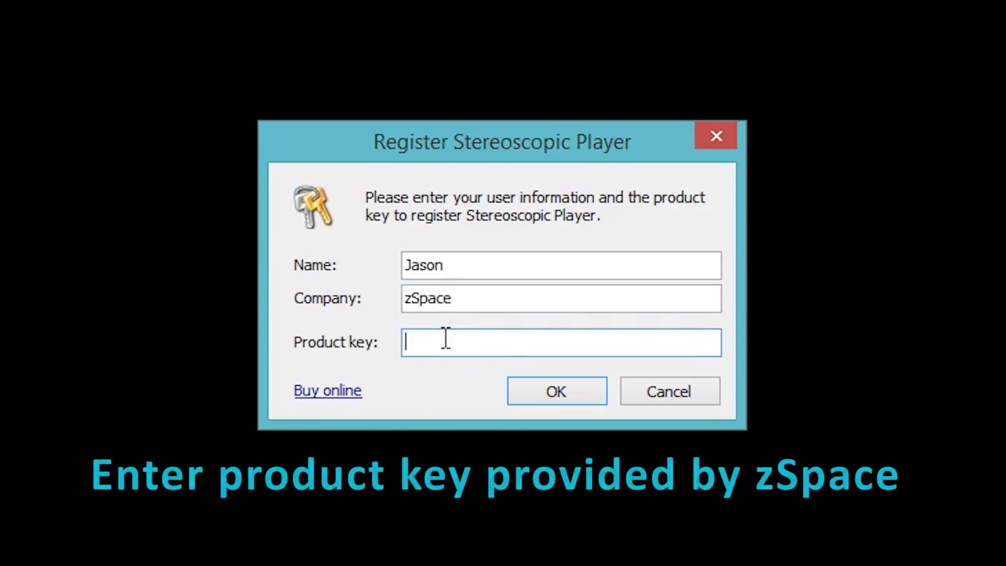
key(ctrl+v)
click(464, 356)
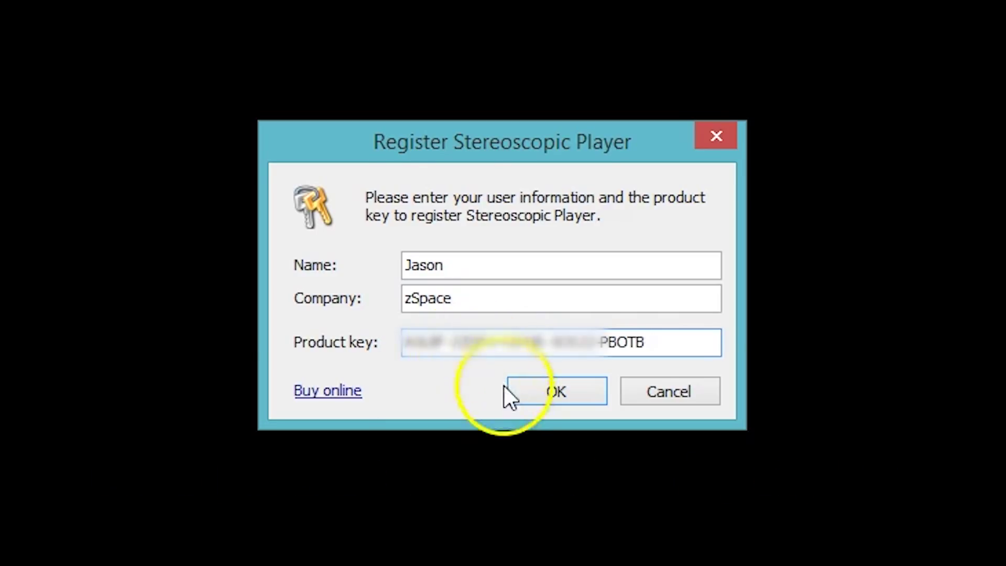
click(537, 393)
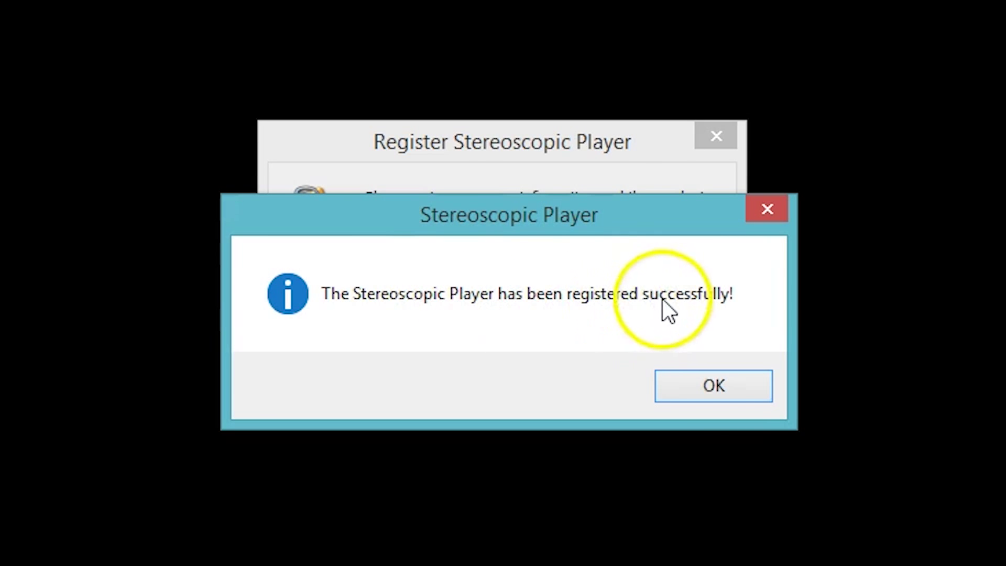
click(731, 392)
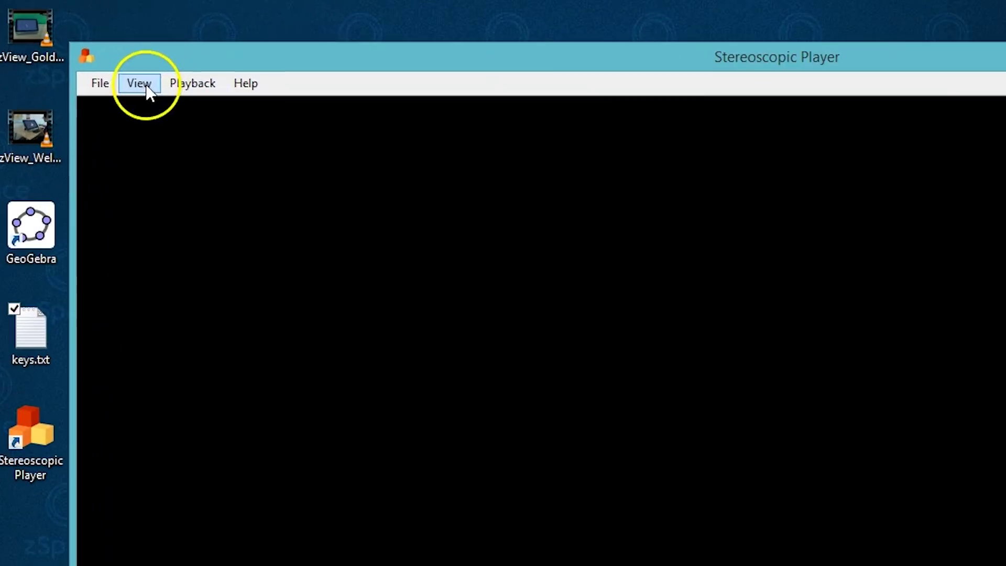
Step: Set View > Viewing Method to Quad Buffered OpenGL, then close Stereoscopic Player
click(148, 93)
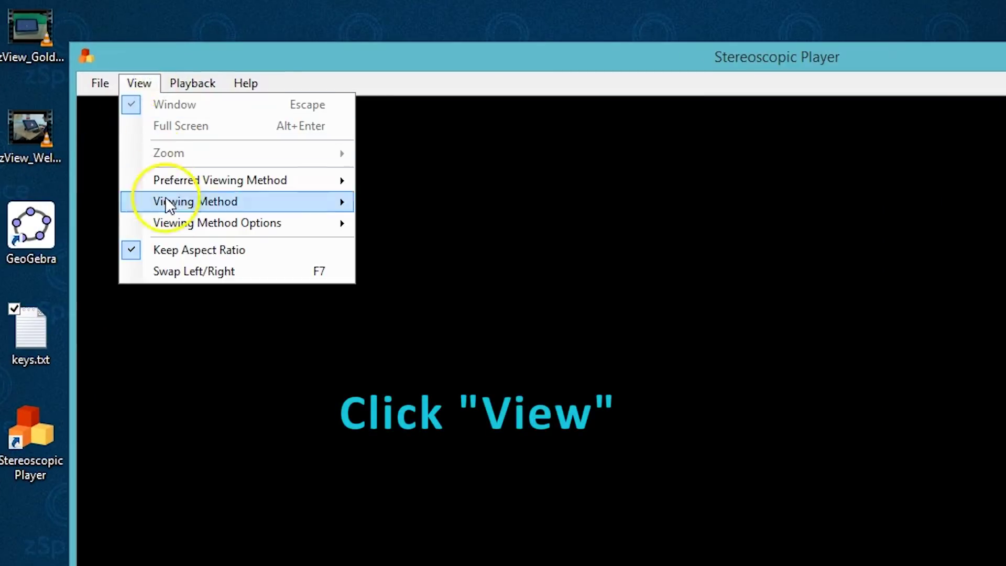
mouse_move(170, 205)
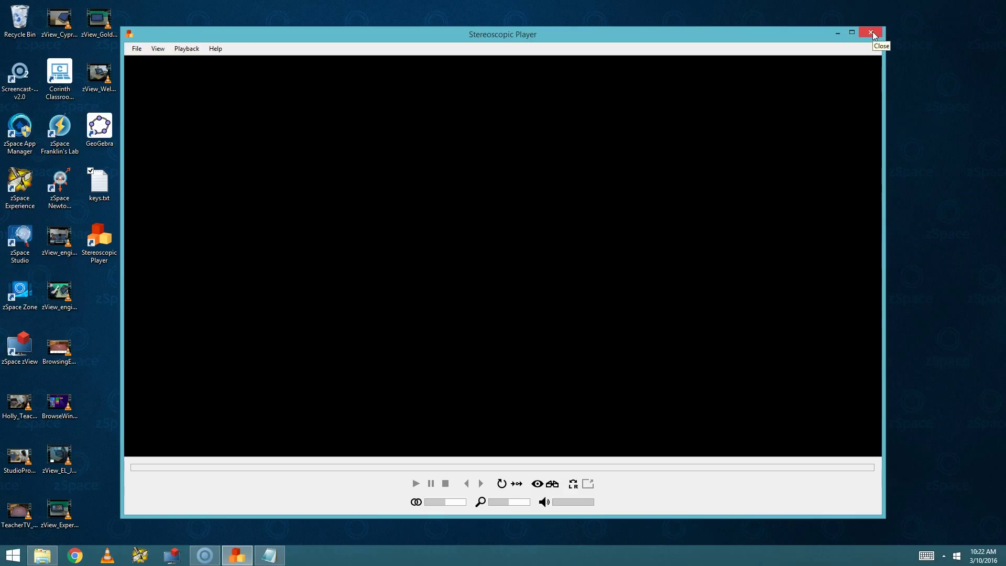
click(872, 33)
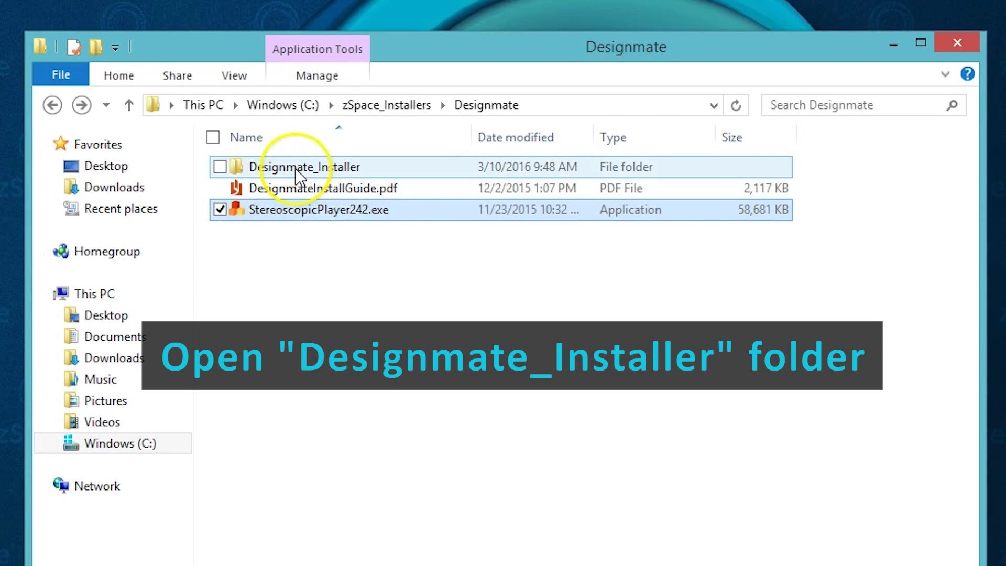
Step: Open Designmate_Installer and launch Eureka_Zspace_Setup_V1.0.1.exe
double_click(297, 169)
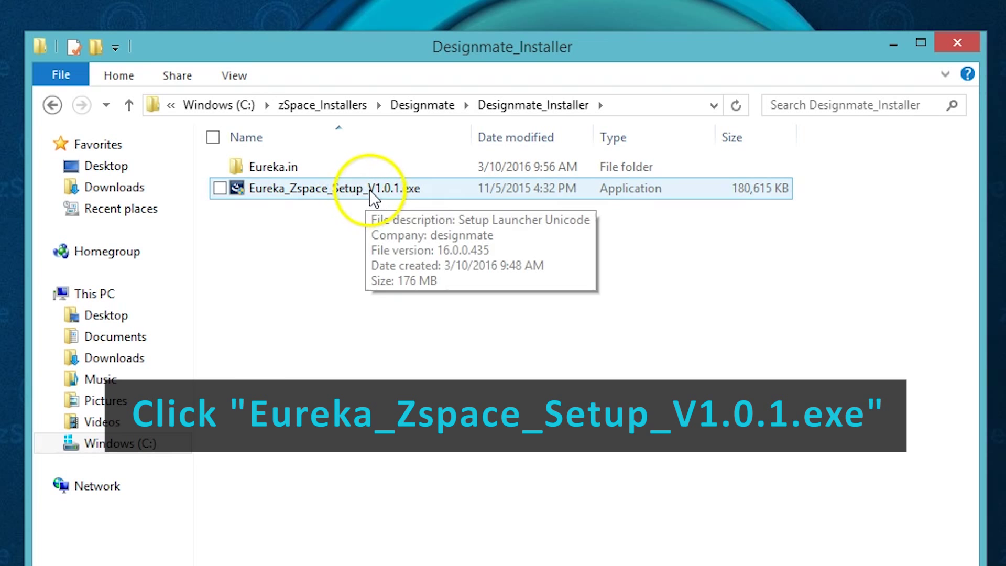
click(370, 190)
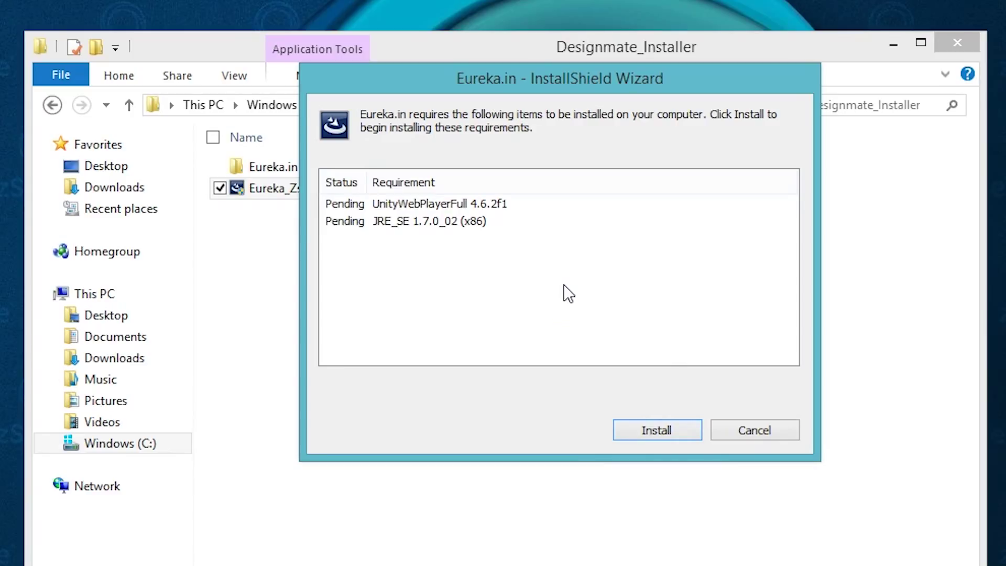
Step: Install the UnityWebPlayer and JRE prerequisites and Eureka.in 1.0.1, then close the finished wizard
click(644, 431)
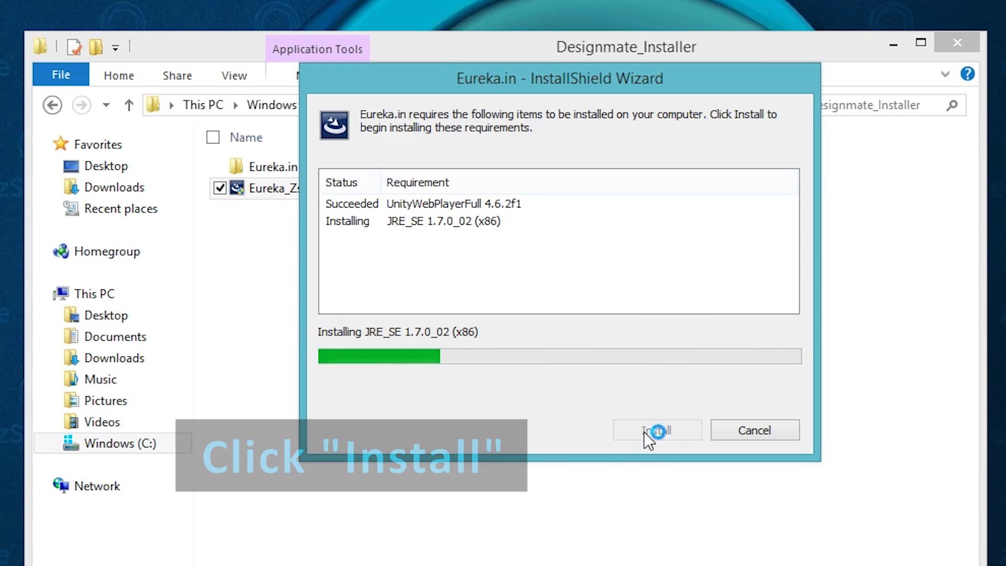
click(645, 433)
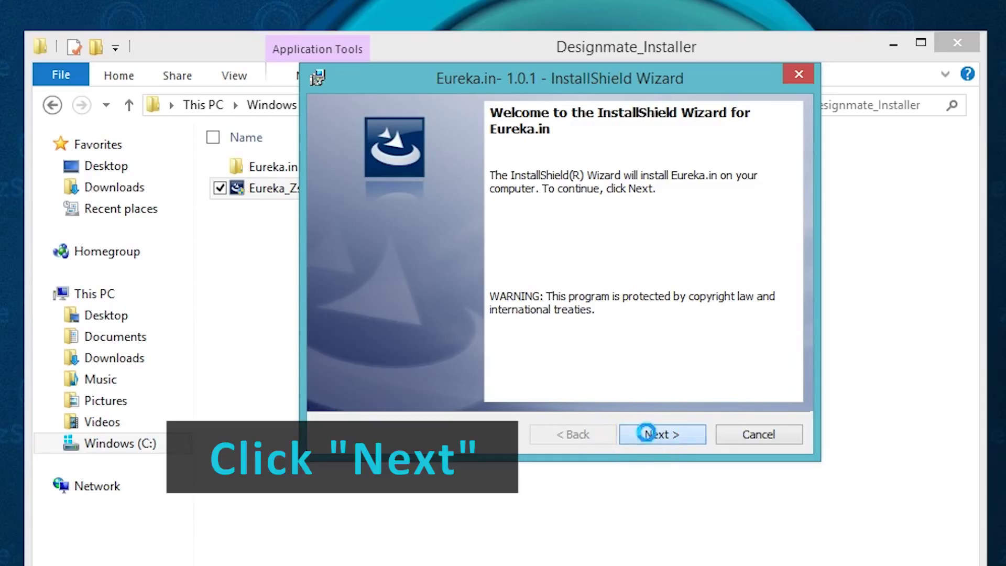
click(659, 439)
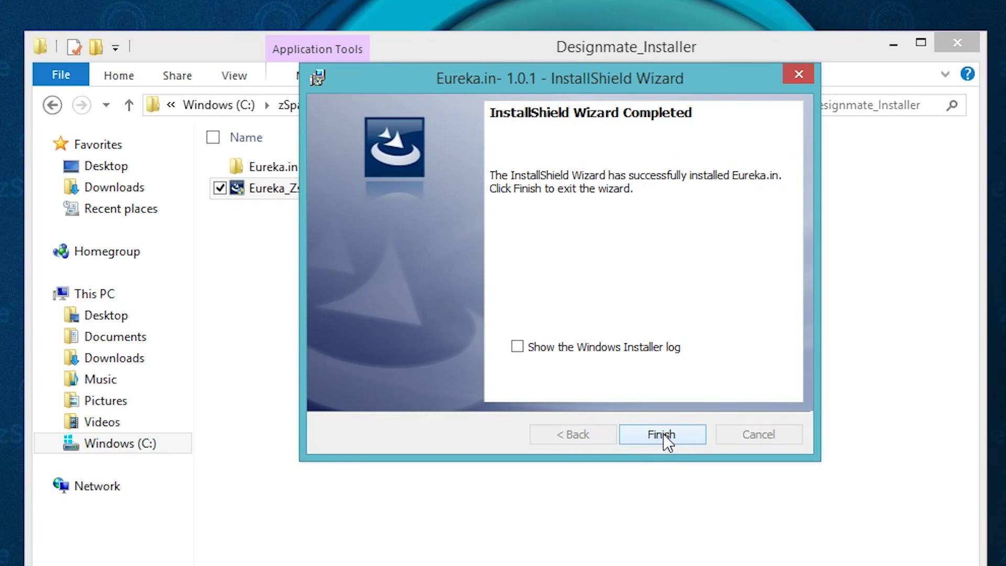
click(664, 436)
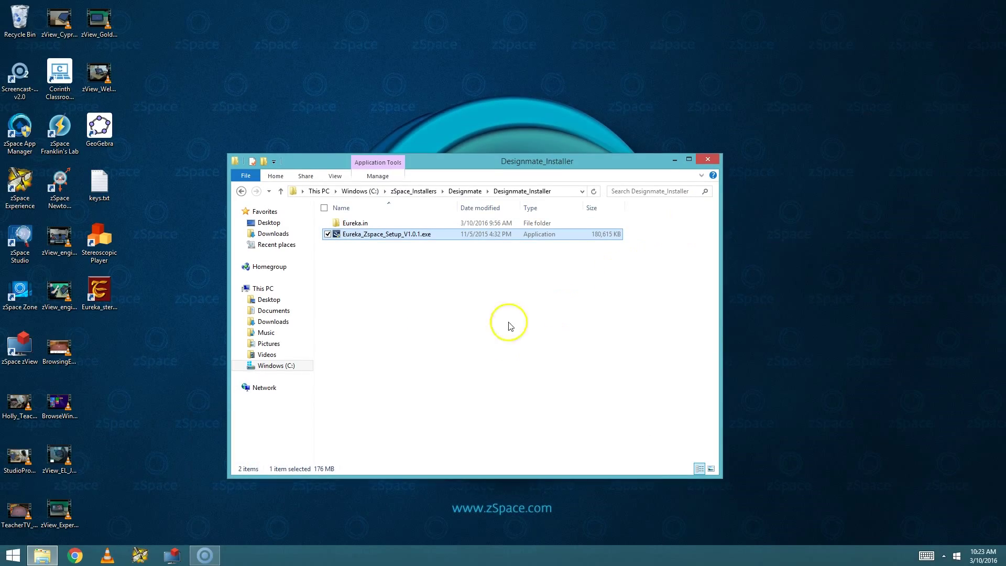
Step: Launch Eureka from the Eureka_stereo.exe desktop shortcut to reach its Licence ID Registration screen
click(103, 304)
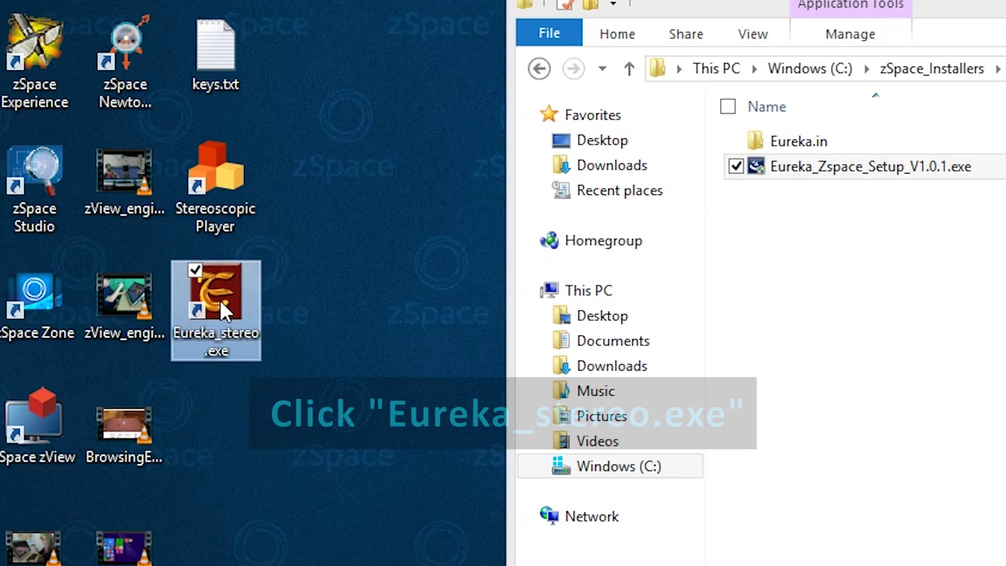
double_click(101, 293)
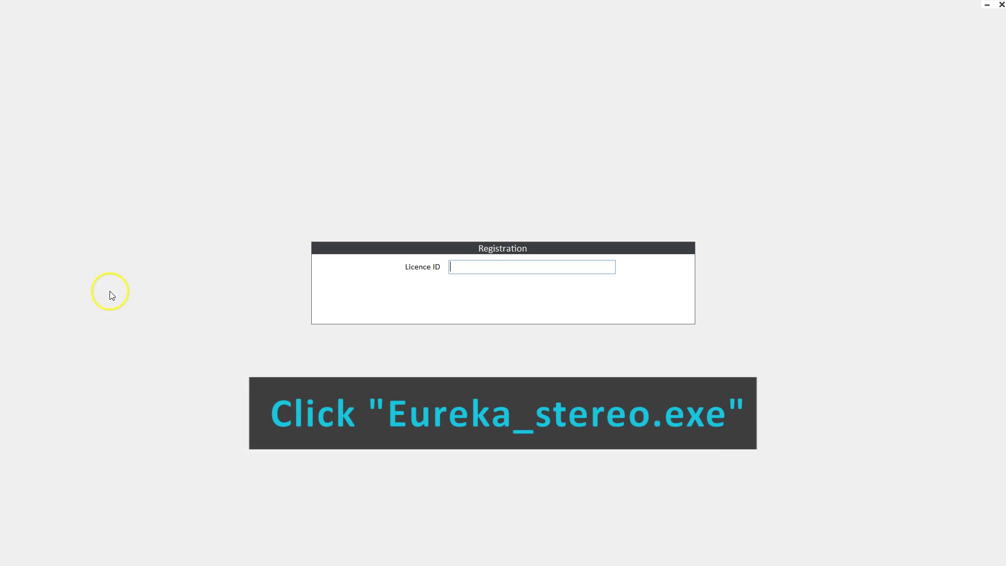